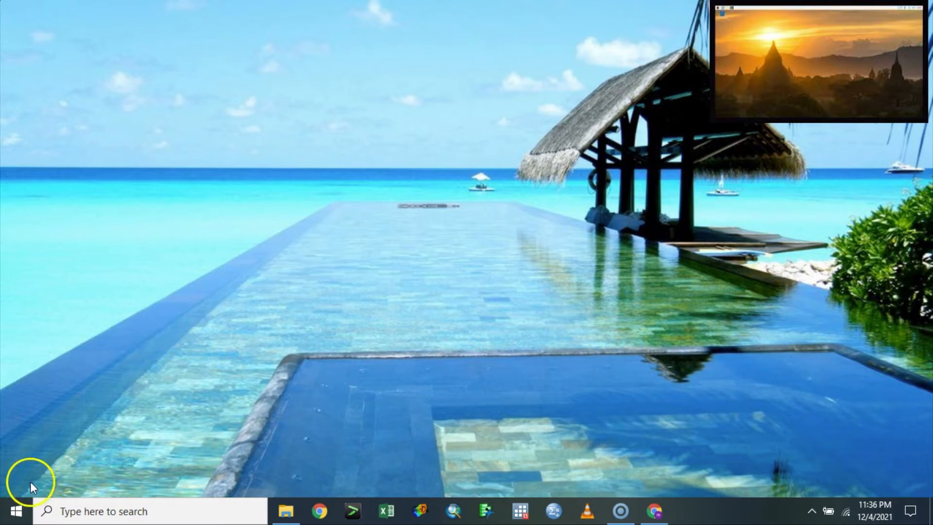
# Launch FileZilla from the Start menu, showing its unconnected window.
pyautogui.click(16, 510)
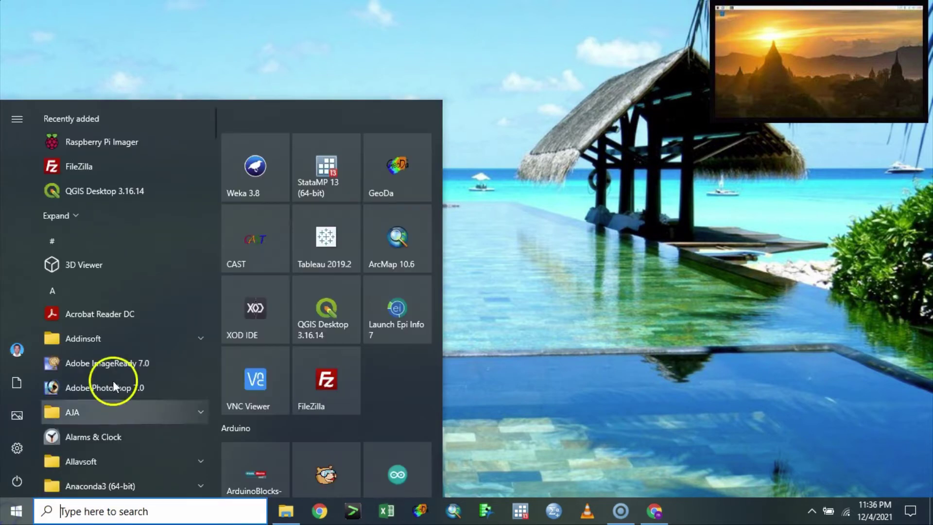
pyautogui.click(333, 402)
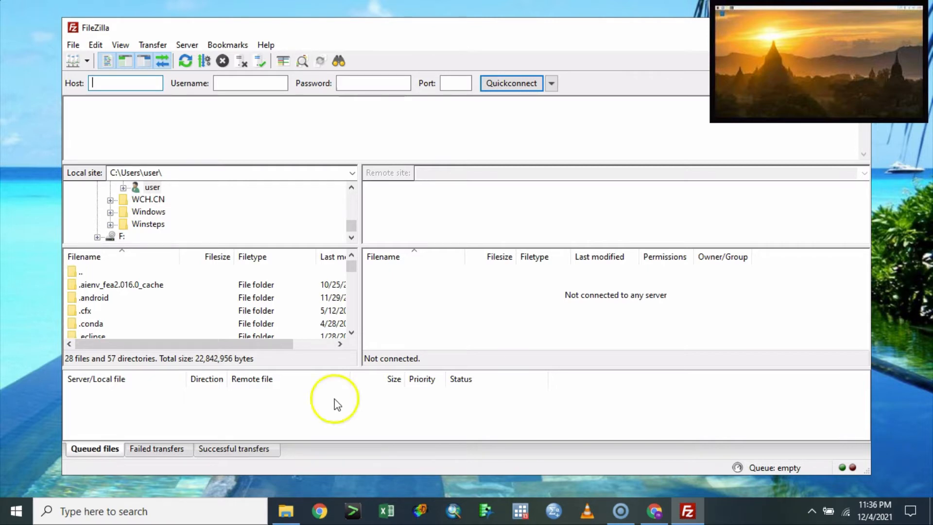
# Enter sftp://192.168.0.128 as the host address, correcting a mistyped digit.
pyautogui.click(231, 83)
pyautogui.click(346, 83)
pyautogui.click(146, 82)
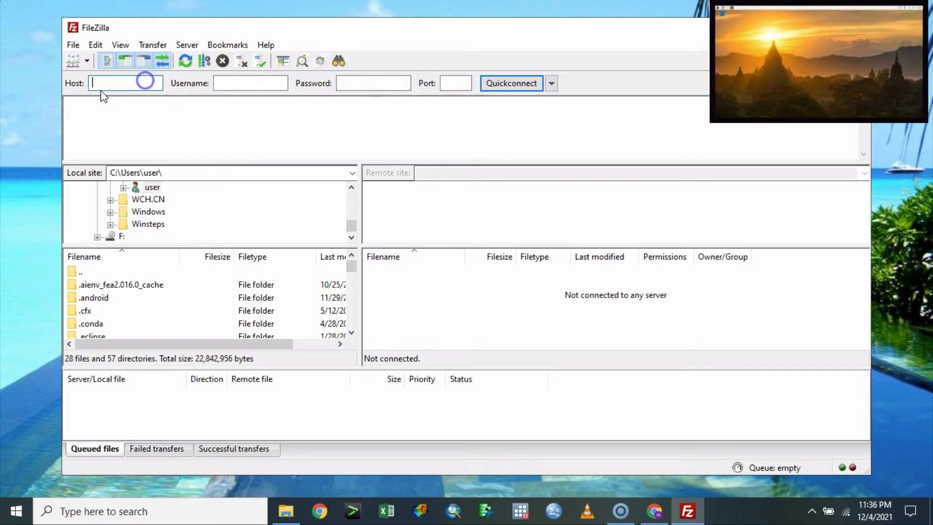
pyautogui.write('sf')
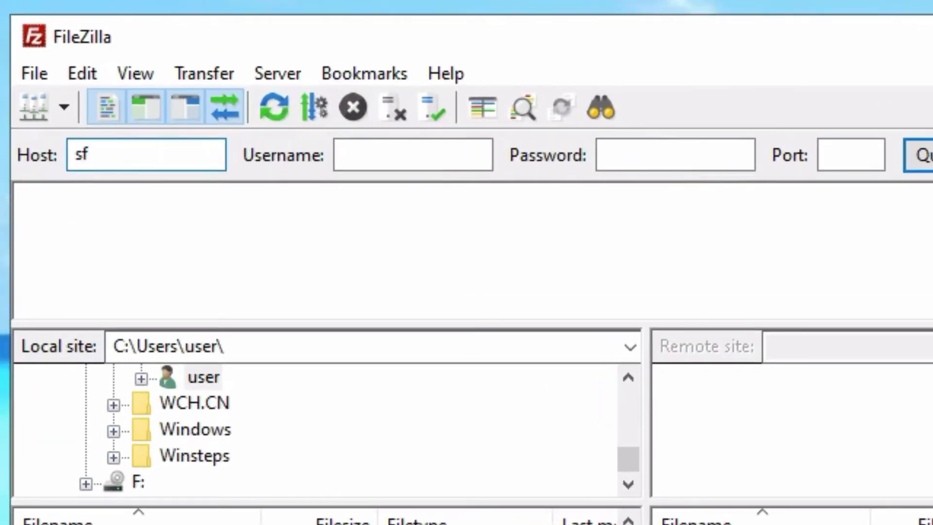
pyautogui.write('tp')
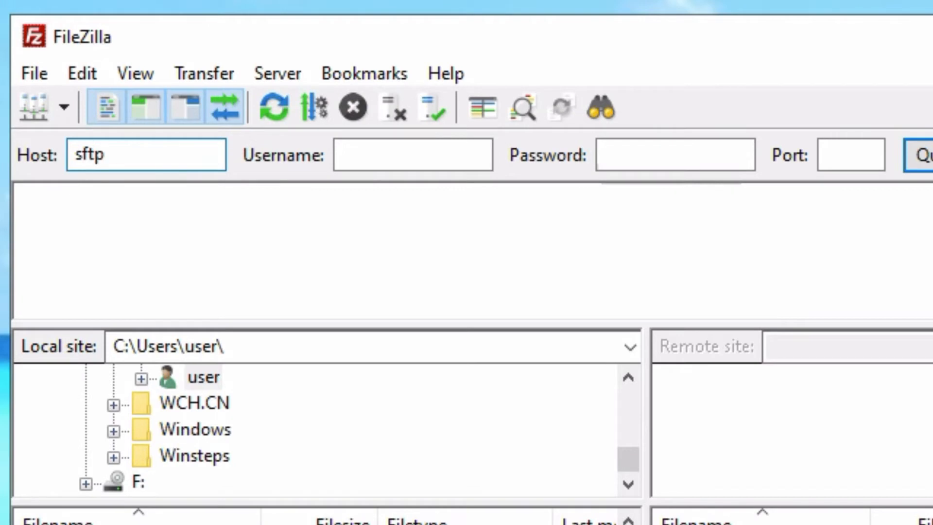
pyautogui.write('://192')
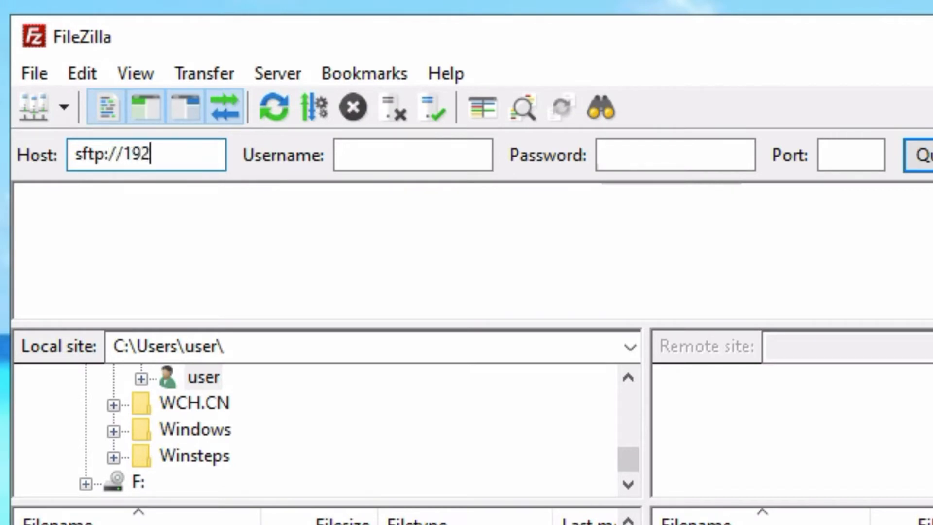
pyautogui.write('.18')
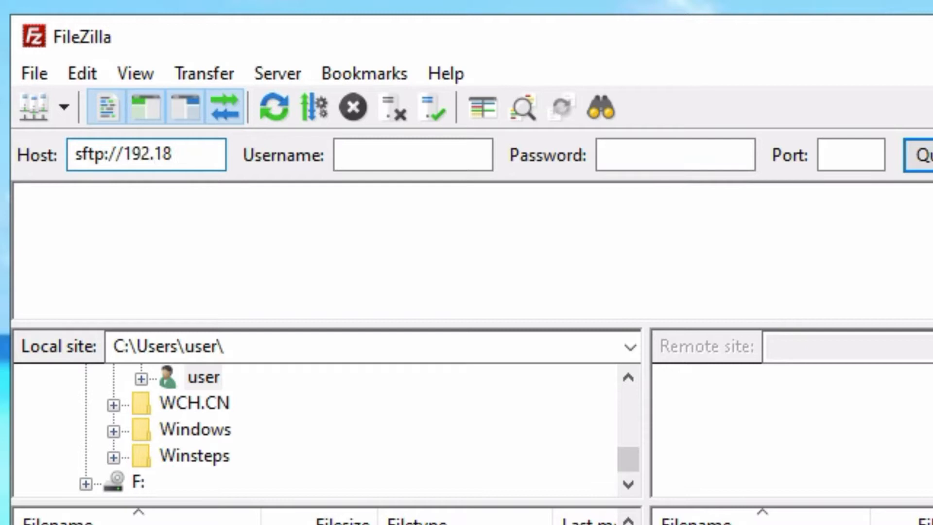
pyautogui.press('BackSpace')
pyautogui.write('68')
pyautogui.write('.0.12')
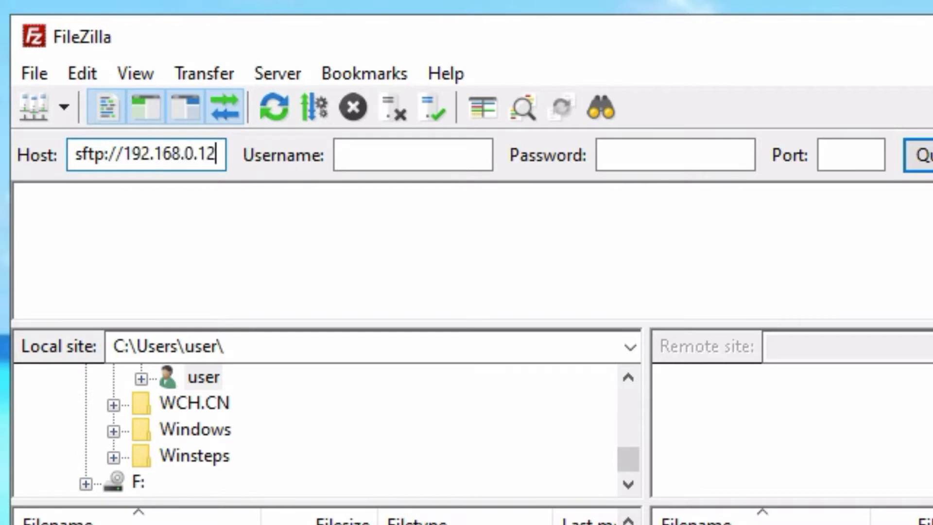
pyautogui.write('8')
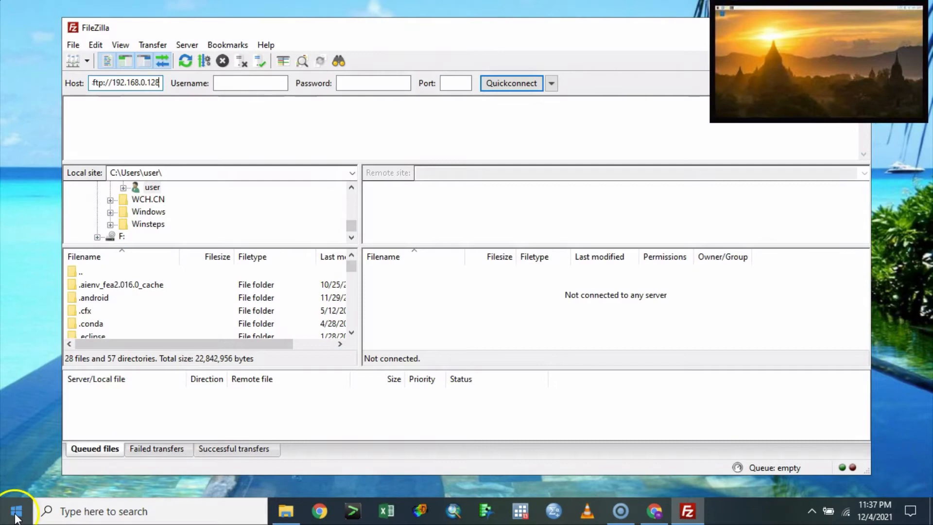
# Log into the Pi at 192.168.0.128 via VNC Viewer, confirm wlan0 is 192.168.0.128/24, then close the session.
pyautogui.click(16, 511)
pyautogui.click(234, 398)
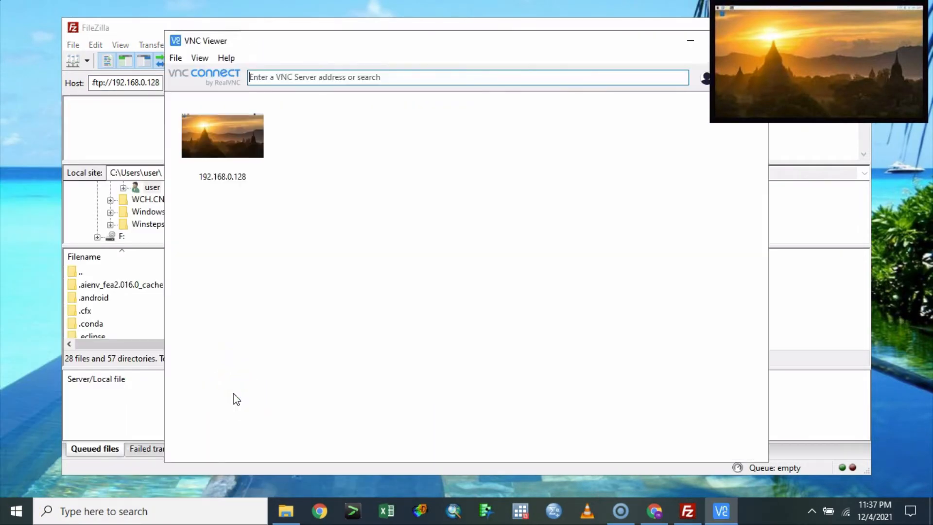
pyautogui.doubleClick(247, 147)
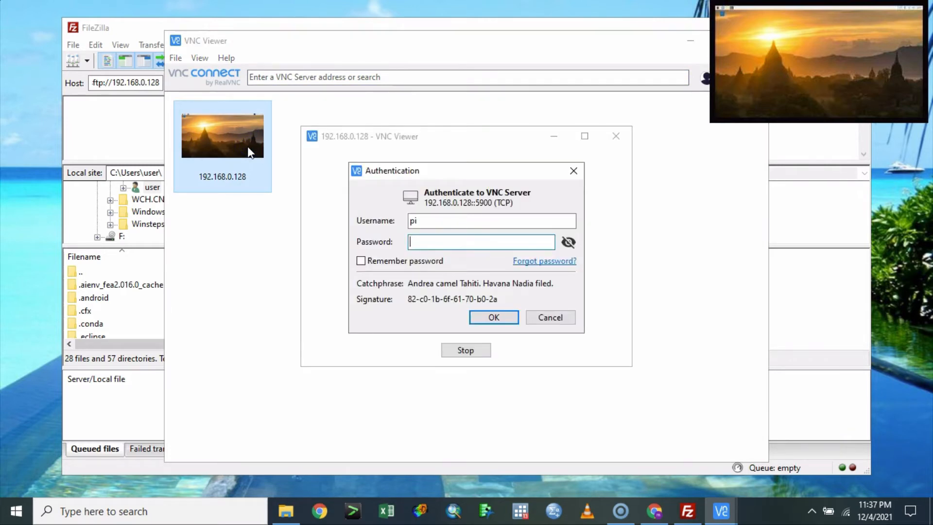
pyautogui.press('Return')
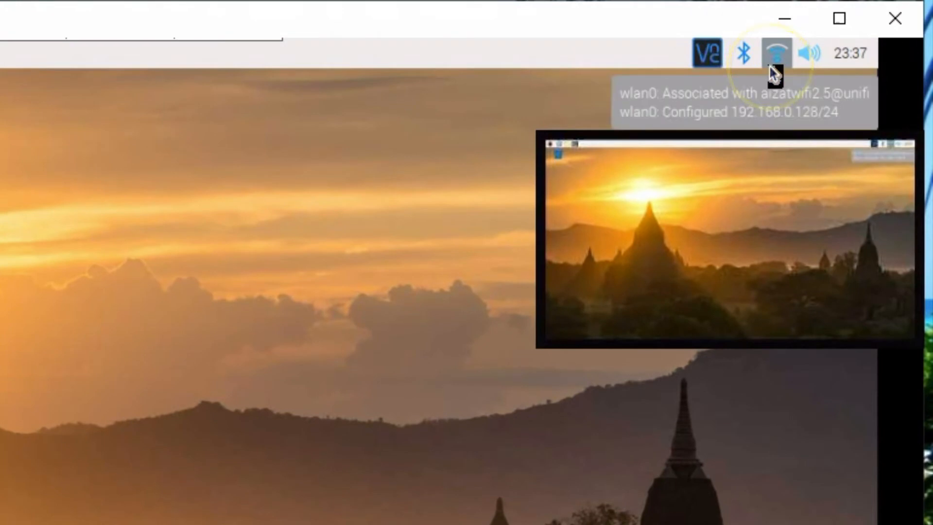
pyautogui.moveTo(776, 54)
pyautogui.click(895, 18)
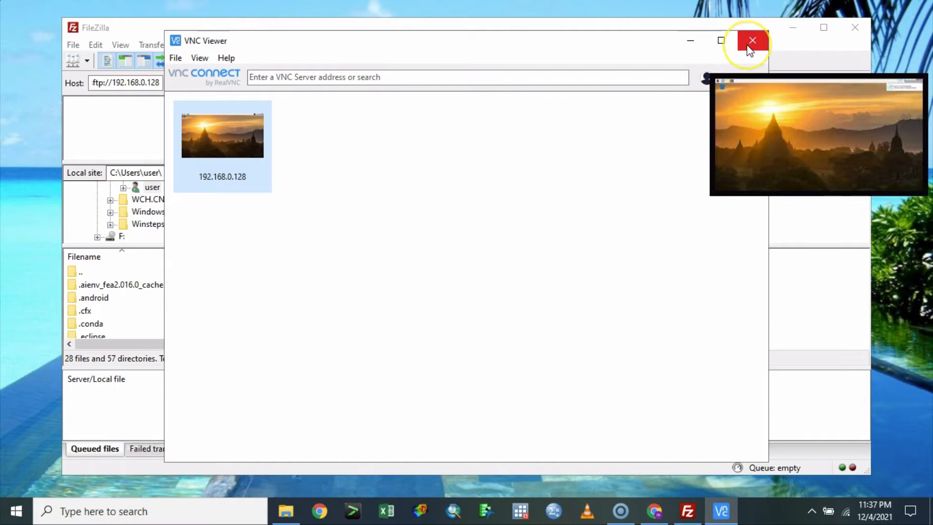
# Enter host sftp://192.168.0.128, username pi and the password in the Quickconnect bar.
pyautogui.click(748, 47)
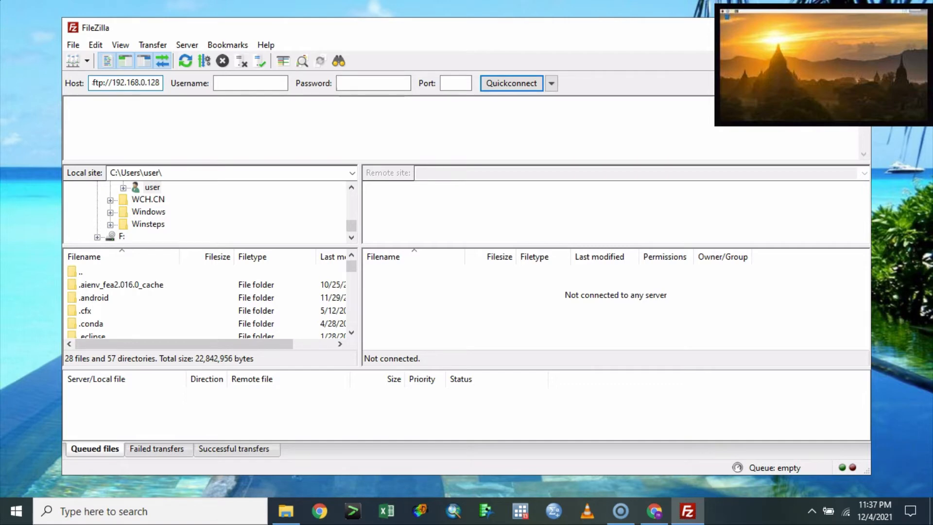
pyautogui.doubleClick(144, 83)
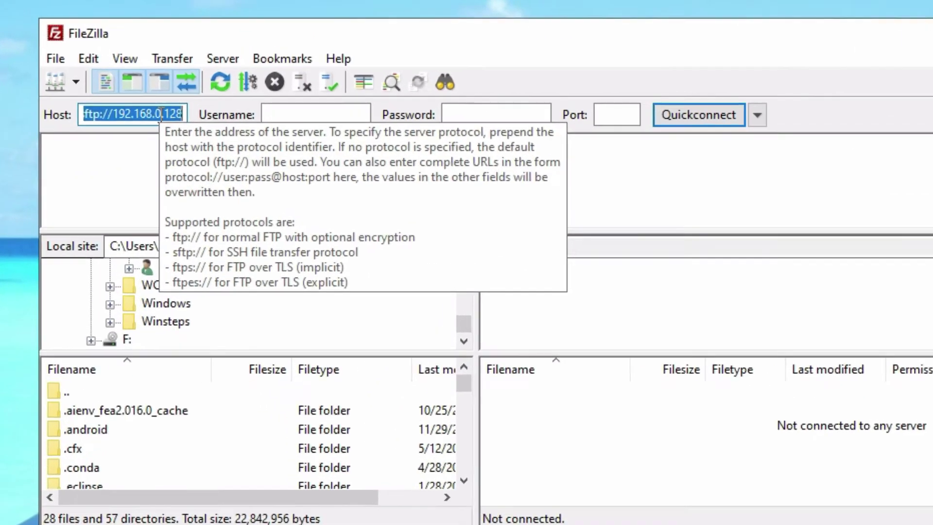
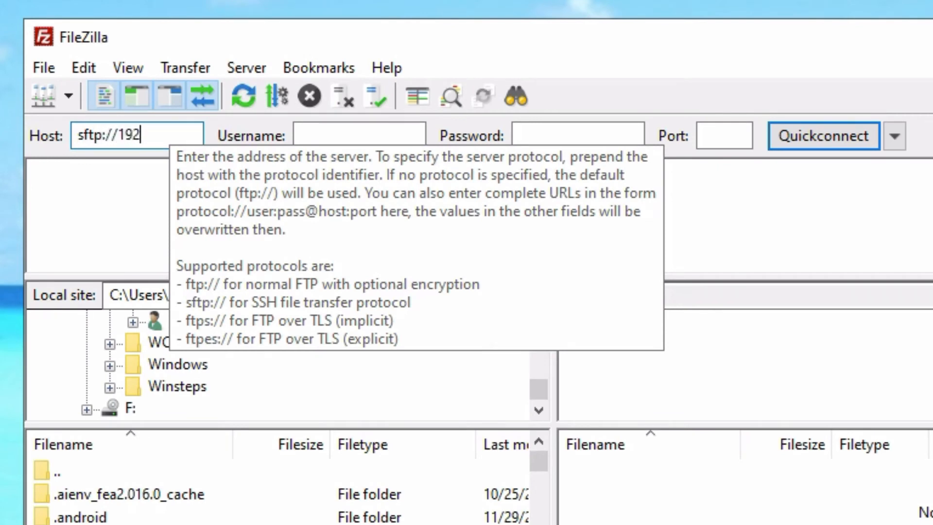
pyautogui.press('Tab')
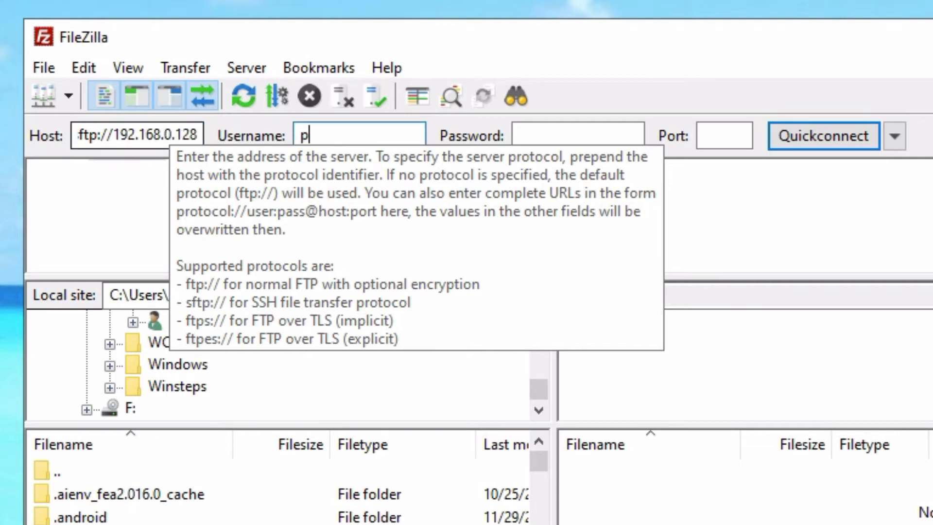
pyautogui.press('Tab')
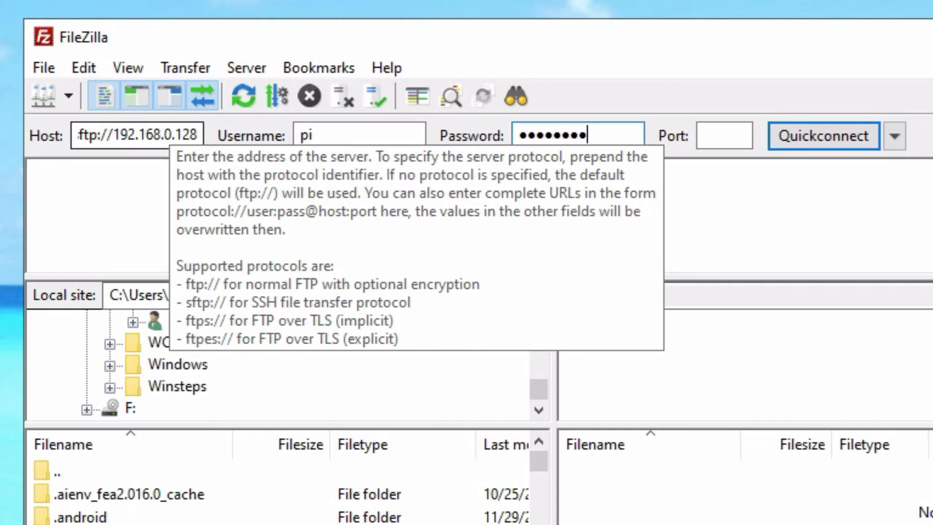
pyautogui.press('Tab')
pyautogui.click(172, 137)
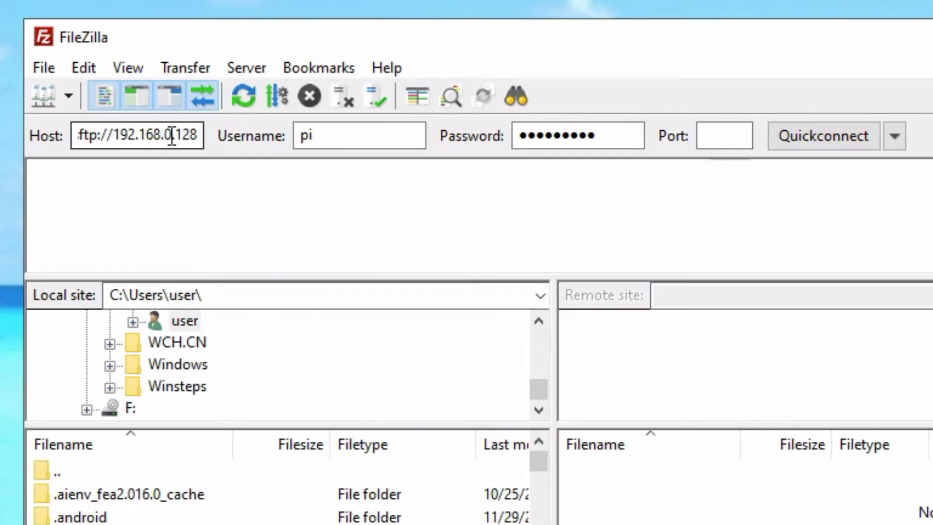
pyautogui.click(745, 139)
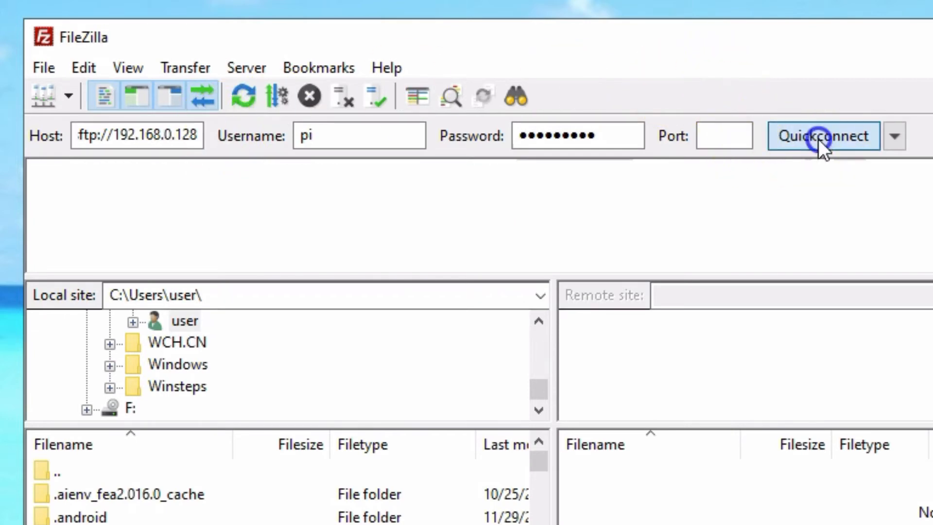
# Connect to the Raspberry Pi and trust its unknown host key.
pyautogui.click(818, 137)
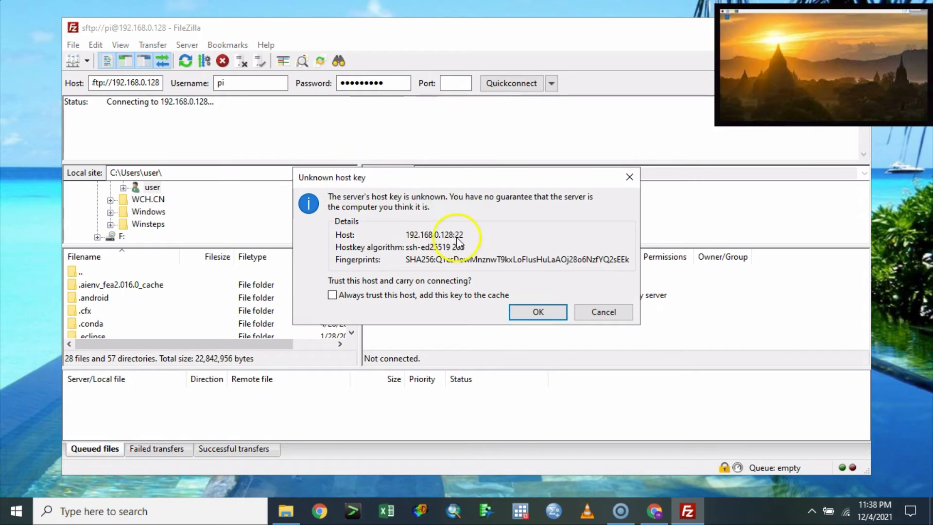
pyautogui.click(538, 312)
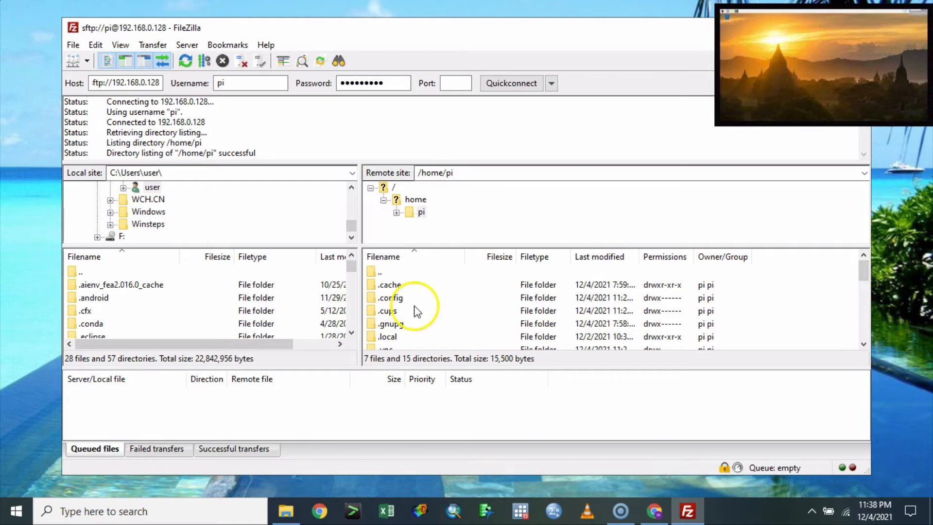
pyautogui.scroll(-2, 453, 312)
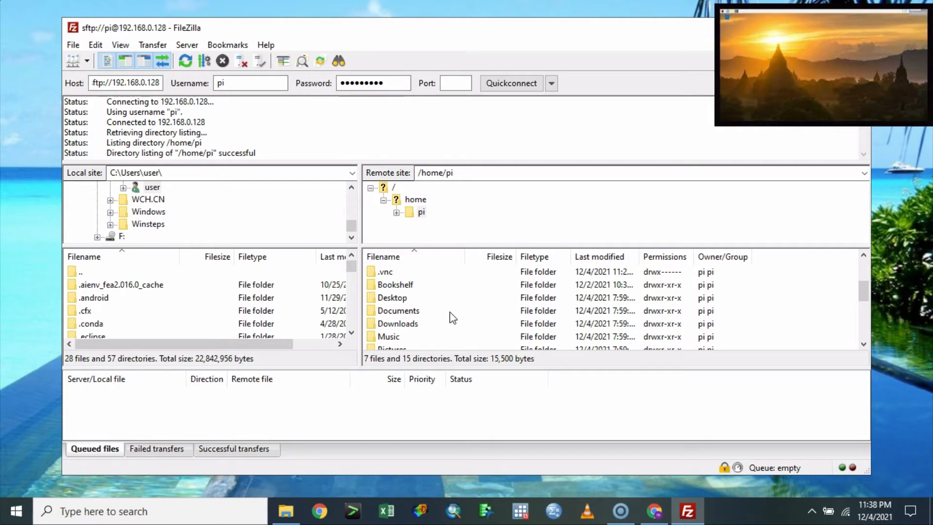
# Browse to the Pi's empty /home/pi/Documents folder, then bring File Explorer forward.
pyautogui.click(395, 213)
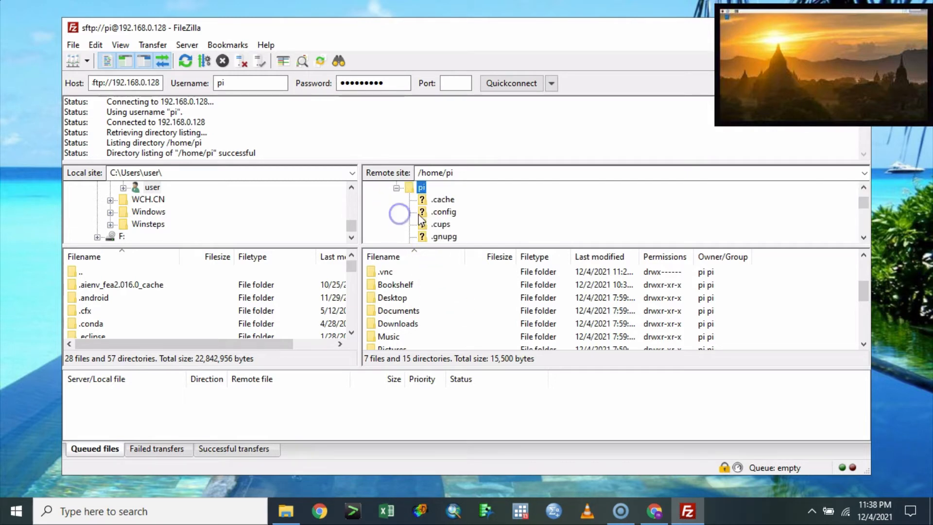
pyautogui.scroll(-1, 423, 219)
pyautogui.scroll(-2, 439, 223)
pyautogui.click(446, 199)
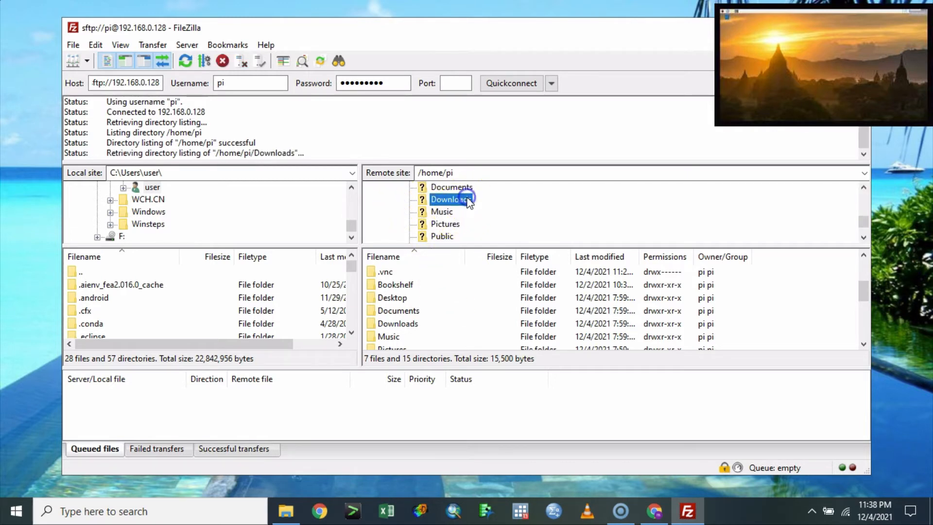
pyautogui.scroll(1, 464, 214)
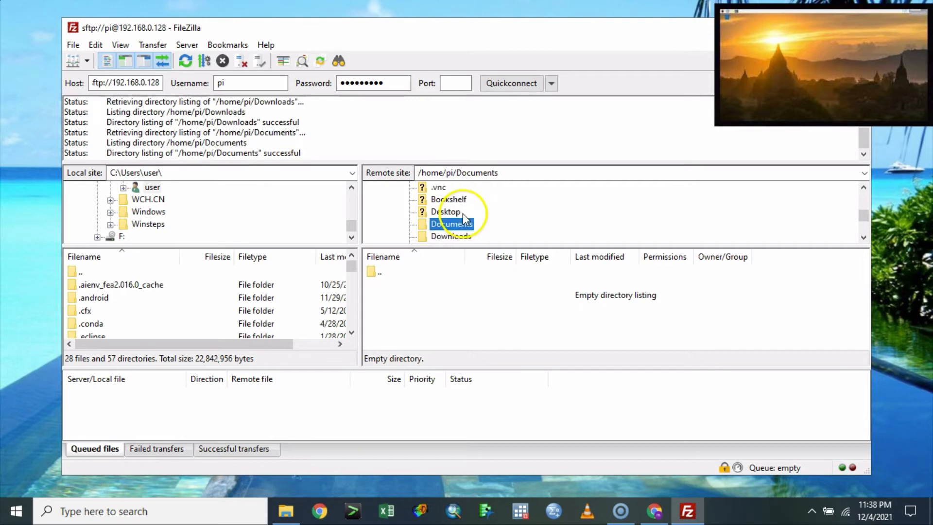
pyautogui.scroll(-1, 463, 230)
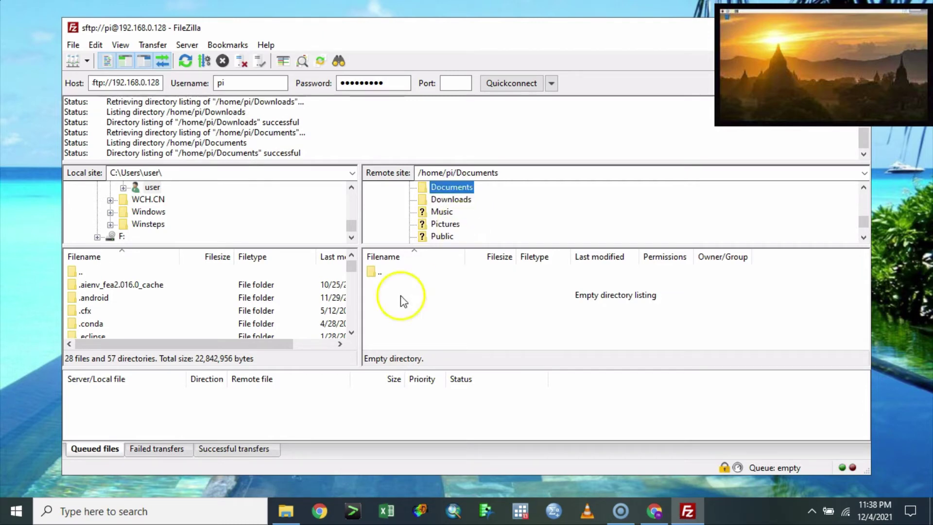
pyautogui.click(285, 511)
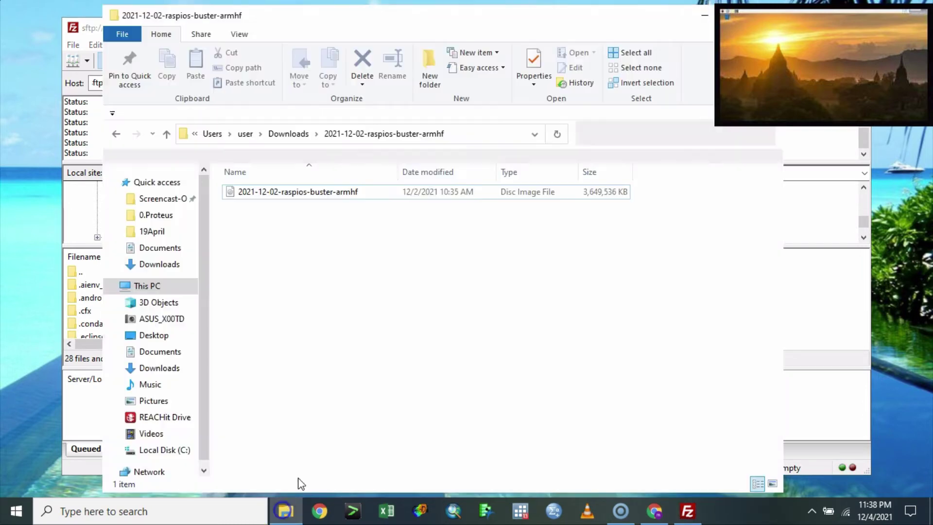
# Copy the Final Surat Bonggol document from Downloads, then minimize File Explorer.
pyautogui.click(289, 134)
pyautogui.scroll(3, 262, 308)
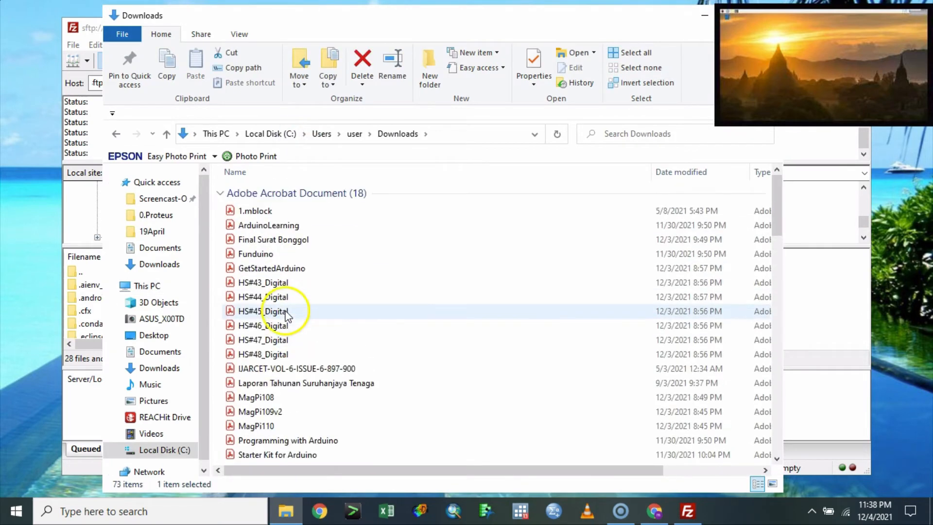
pyautogui.scroll(-2, 285, 313)
pyautogui.scroll(-1, 284, 313)
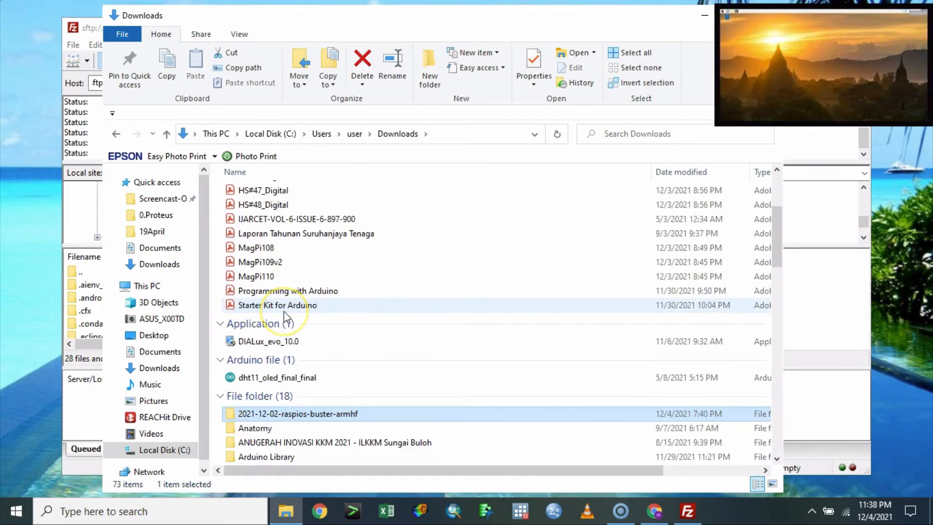
pyautogui.scroll(-2, 285, 314)
pyautogui.scroll(-3, 284, 314)
pyautogui.scroll(-2, 285, 314)
pyautogui.scroll(-2, 284, 314)
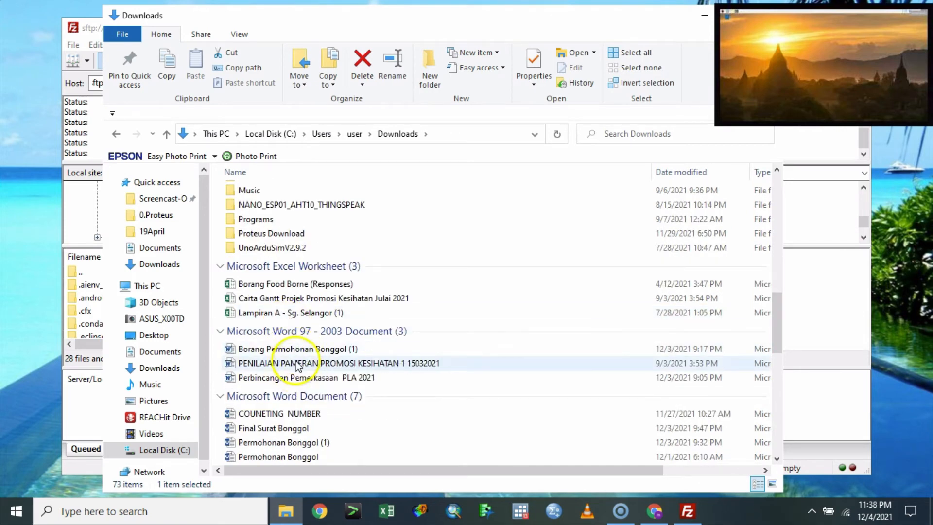
pyautogui.click(263, 431)
pyautogui.rightClick(262, 430)
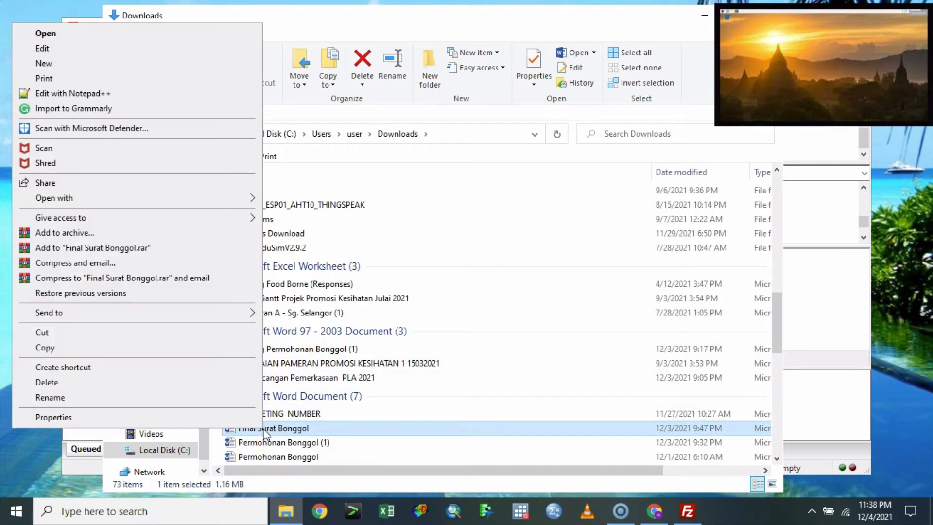
pyautogui.click(227, 352)
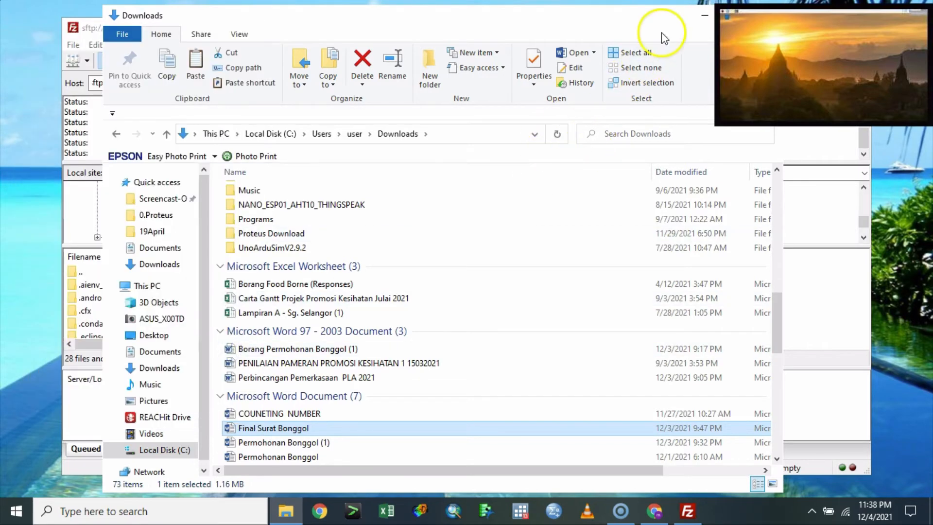
pyautogui.click(702, 19)
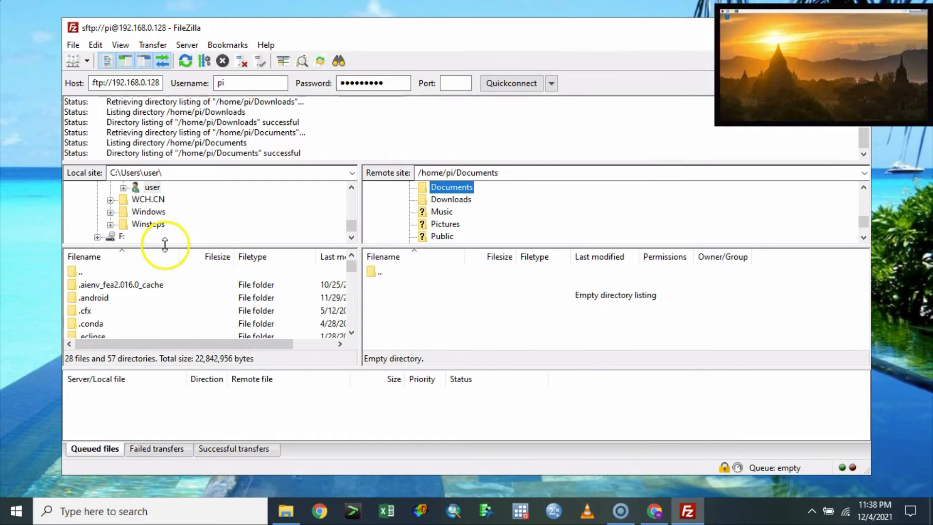
# Show the Pi's Downloads folder remotely and the PC's Downloads folder locally, listing cadangan.png.
pyautogui.click(452, 200)
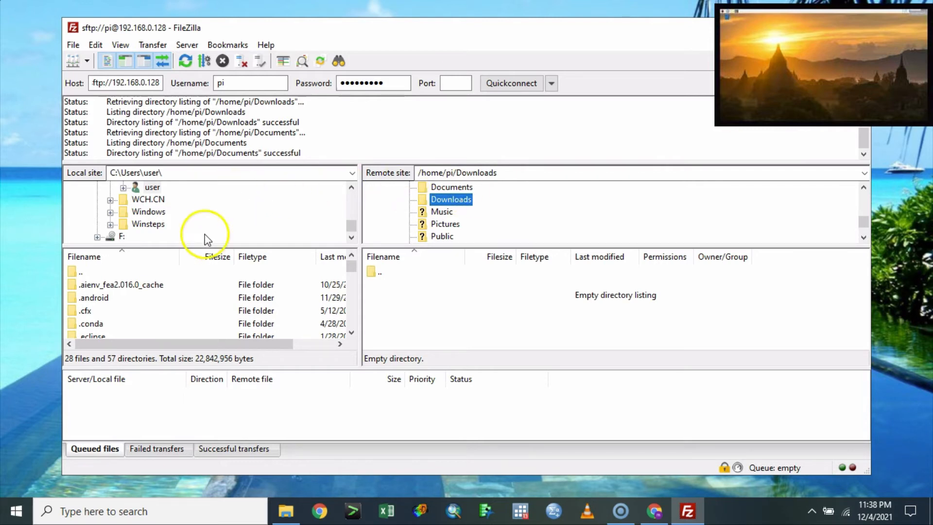
pyautogui.scroll(2, 197, 225)
pyautogui.scroll(3, 198, 227)
pyautogui.scroll(4, 195, 232)
pyautogui.scroll(4, 195, 232)
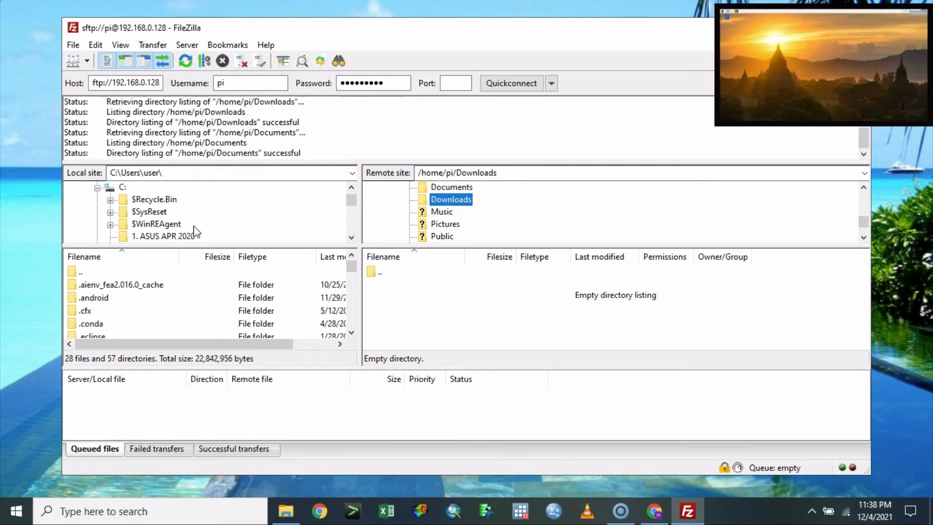
pyautogui.scroll(1, 155, 216)
pyautogui.scroll(-1, 146, 214)
pyautogui.click(102, 189)
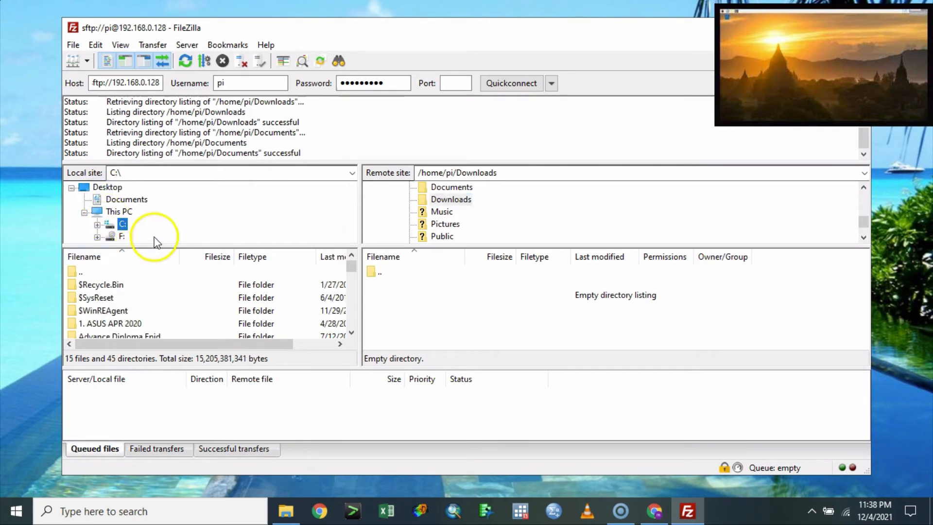
pyautogui.click(109, 199)
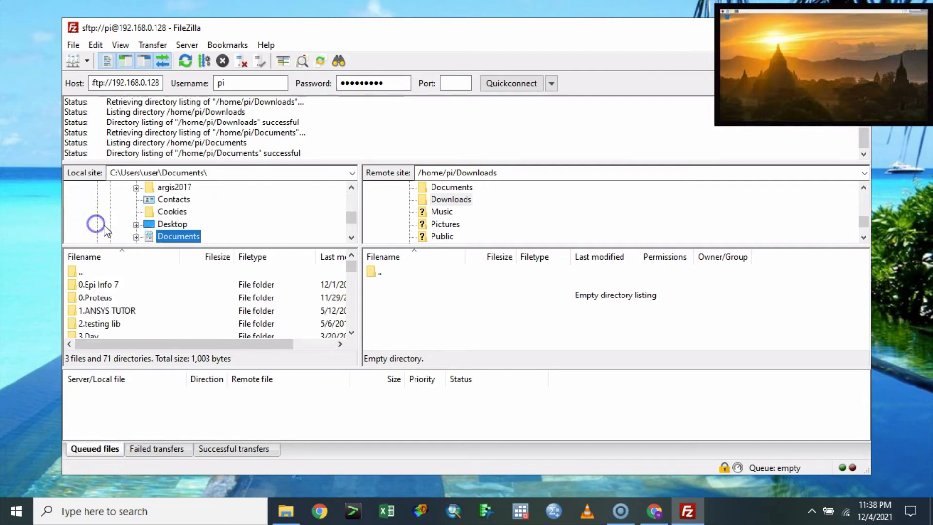
pyautogui.click(182, 214)
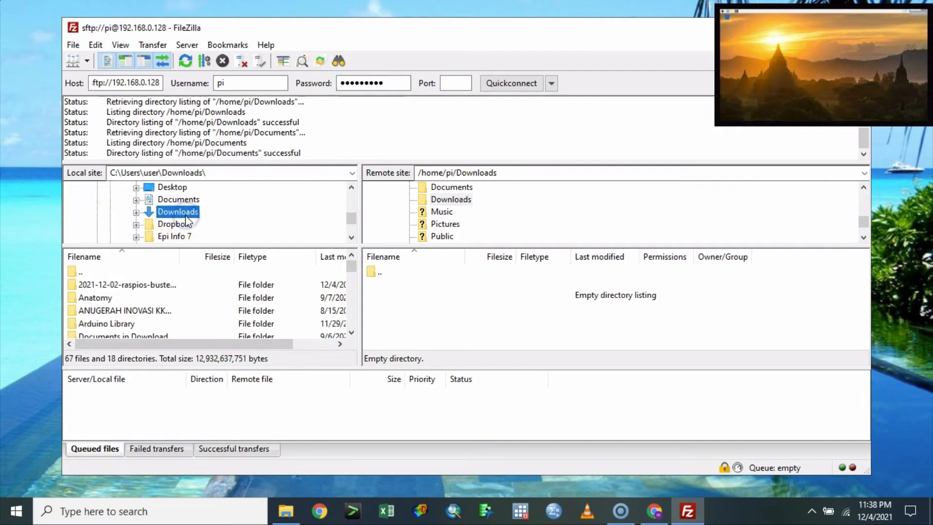
pyautogui.scroll(-2, 156, 292)
pyautogui.scroll(-4, 164, 299)
pyautogui.scroll(-1, 164, 299)
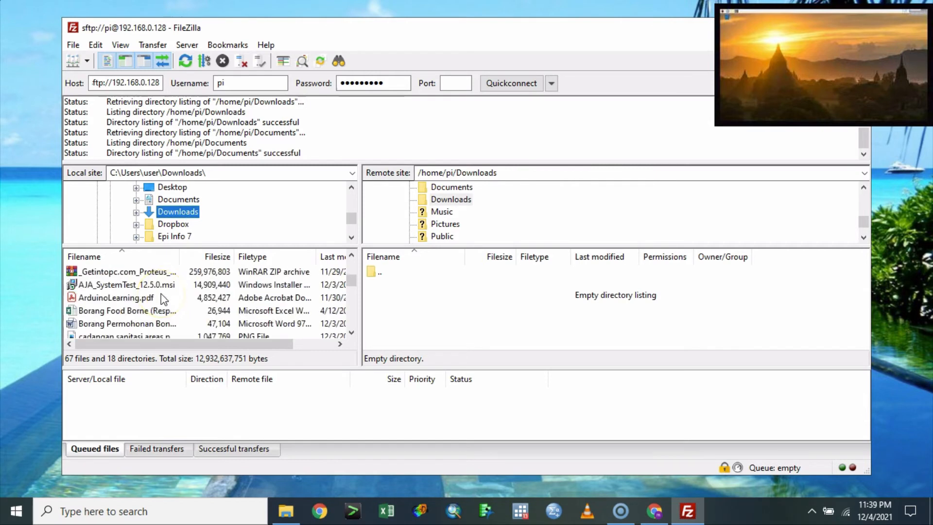
pyautogui.scroll(-1, 165, 297)
pyautogui.scroll(-1, 156, 298)
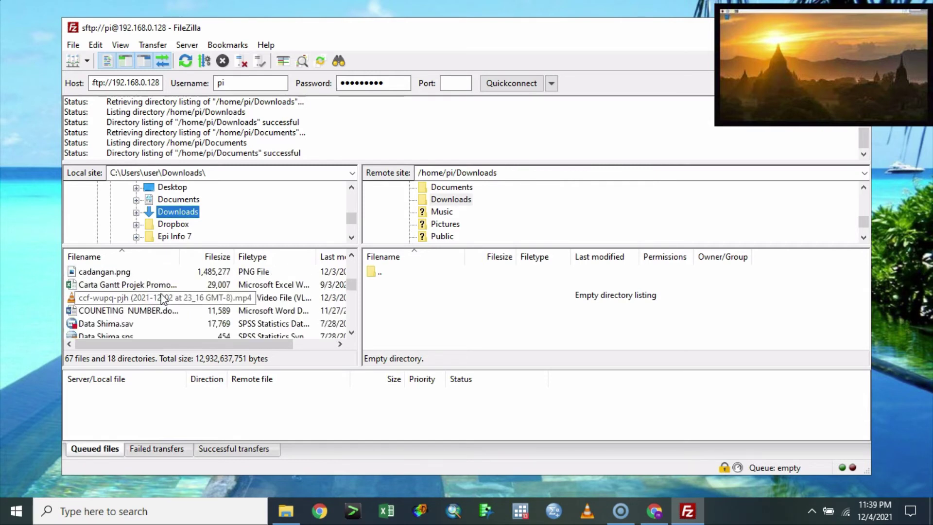
# Drag cadangan.png from local Downloads into /home/pi/Downloads on the Pi.
pyautogui.click(136, 272)
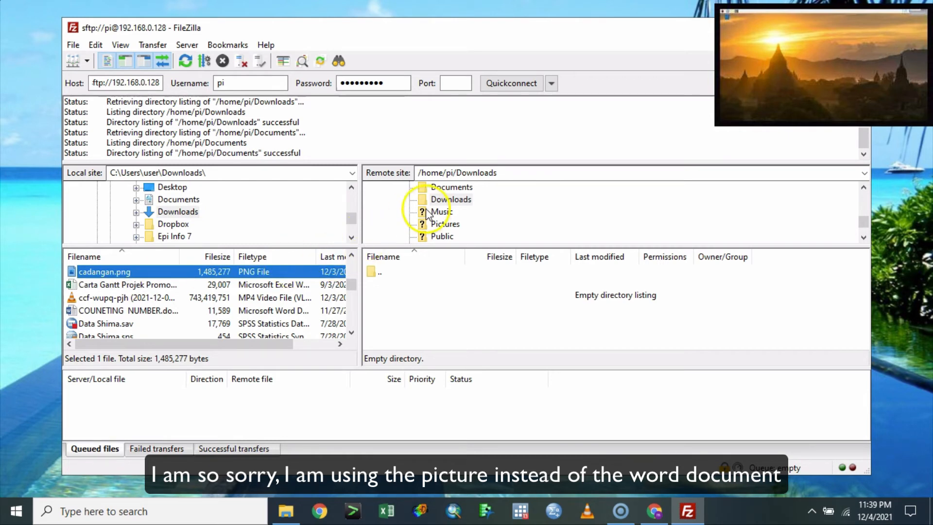
pyautogui.click(437, 204)
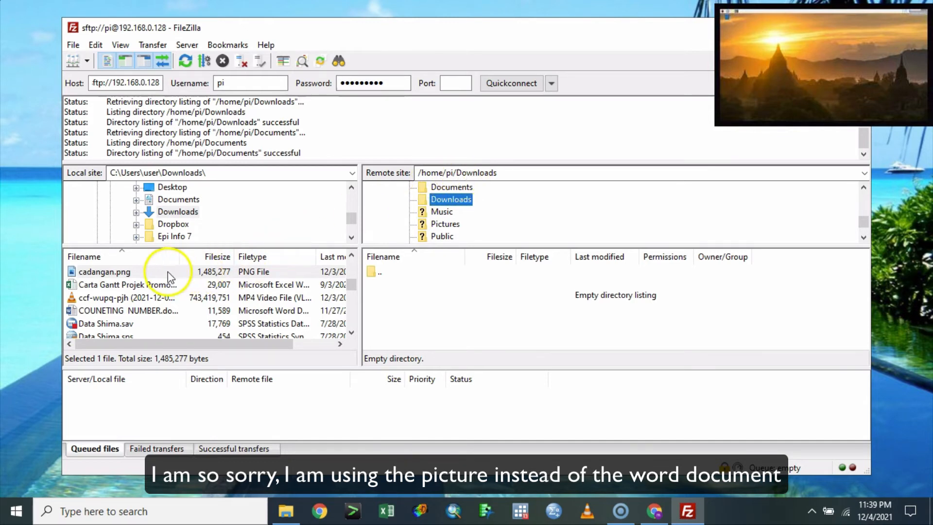
pyautogui.moveTo(166, 271); pyautogui.dragTo(489, 291)
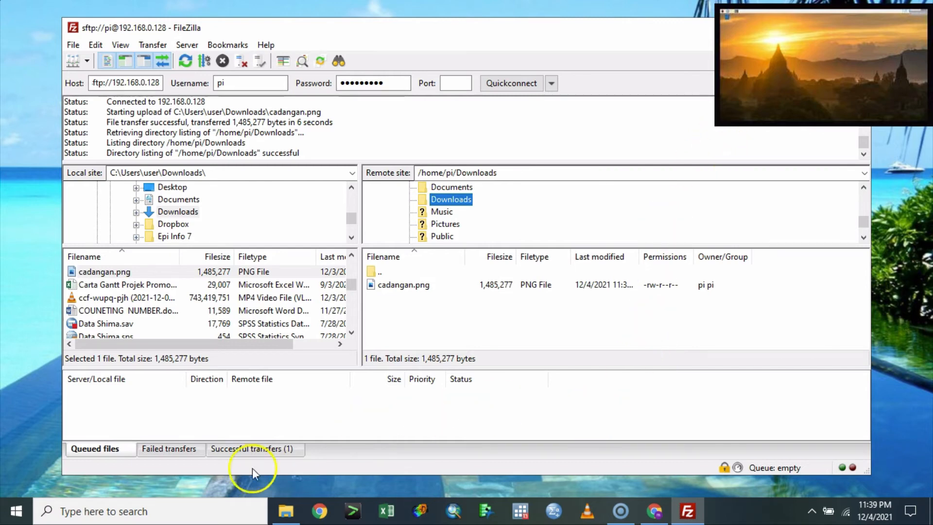
# Log into the Pi at 192.168.0.128 through VNC Viewer to show its desktop.
pyautogui.click(16, 511)
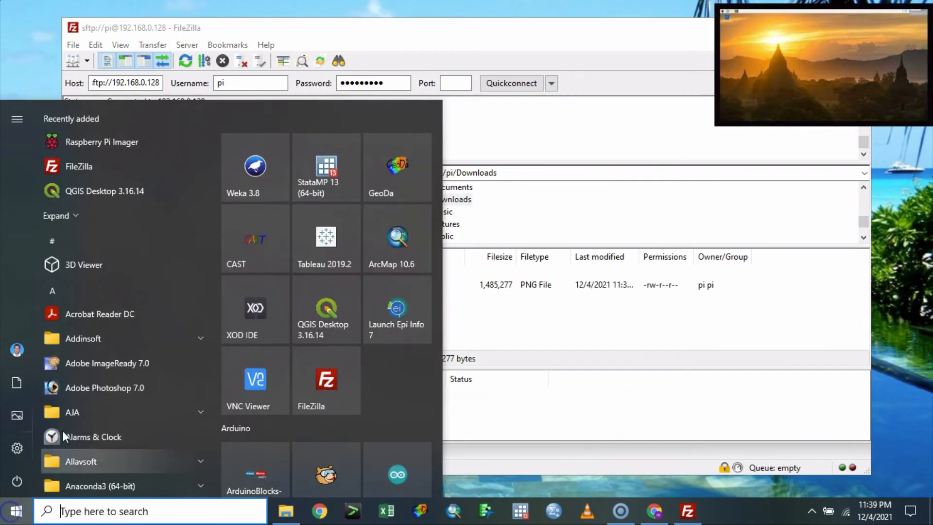
pyautogui.click(245, 386)
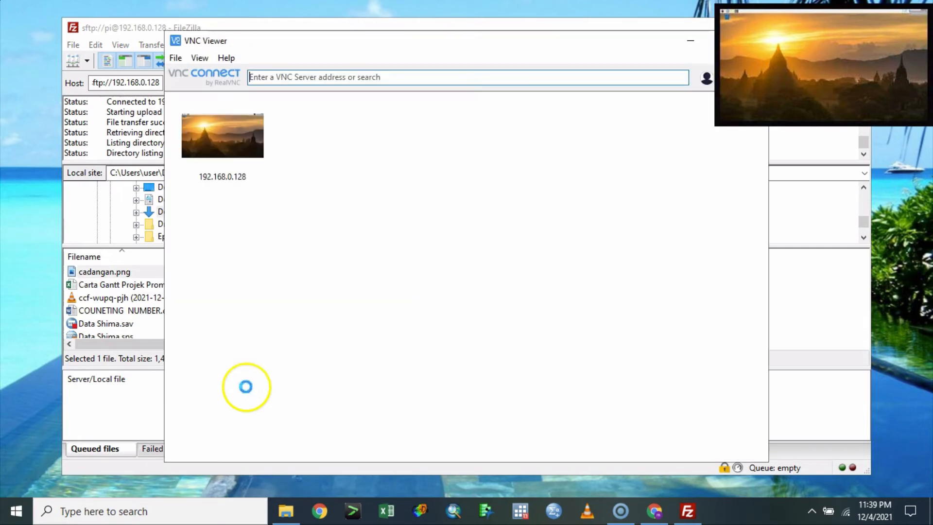
pyautogui.doubleClick(232, 139)
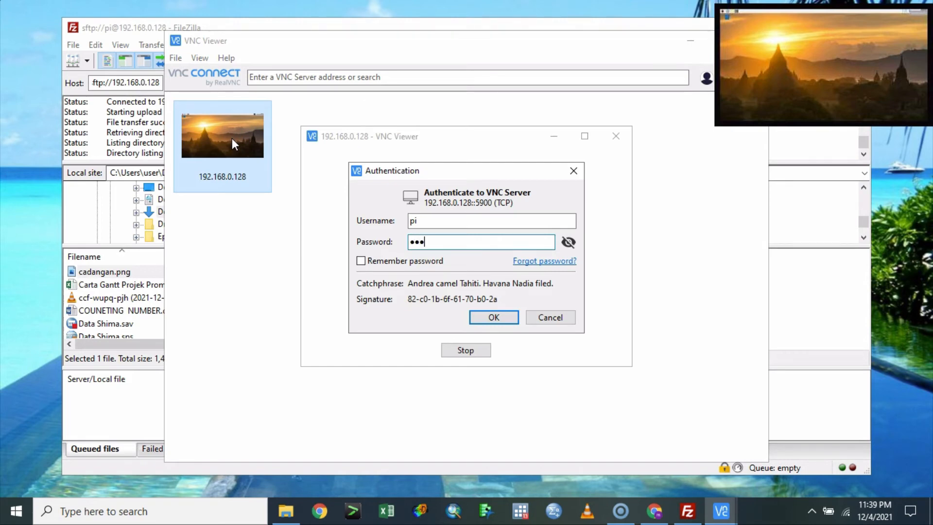
pyautogui.press('Return')
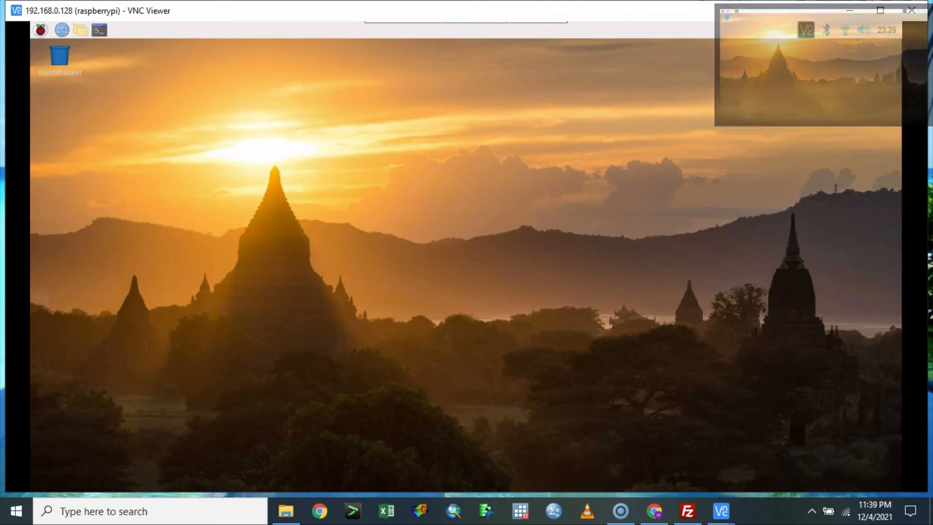
# Open the Pi's Downloads folder and view cadangan.png in Image Viewer.
pyautogui.click(80, 35)
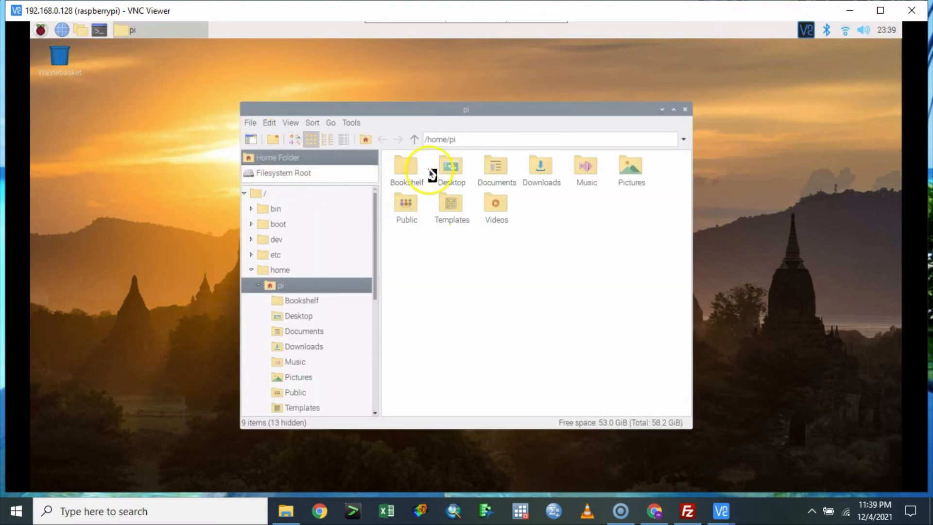
pyautogui.doubleClick(552, 174)
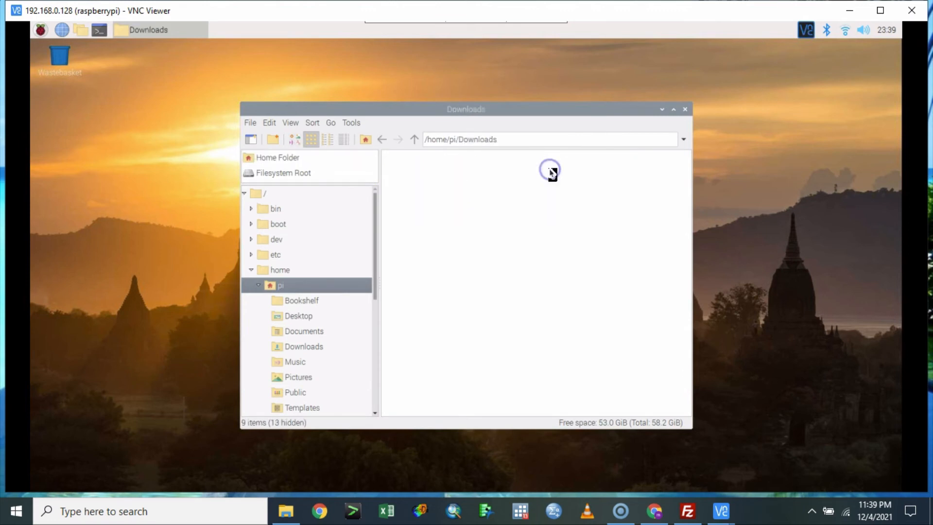
pyautogui.click(406, 173)
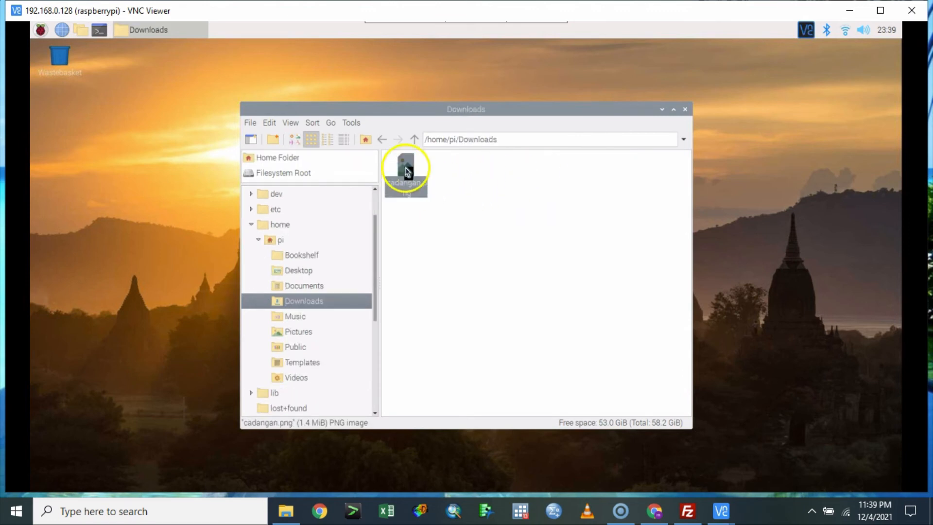
pyautogui.rightClick(407, 171)
pyautogui.click(441, 193)
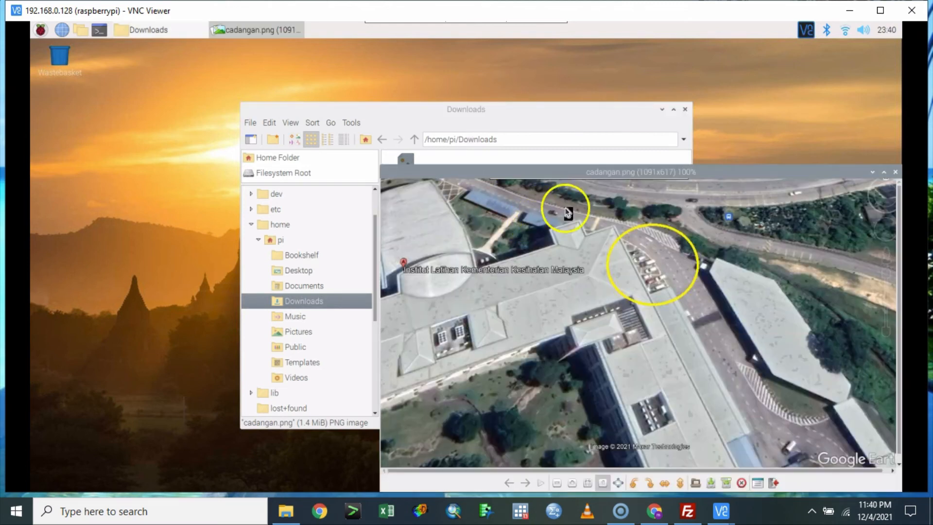
# Close the cadangan.png image viewer, leaving the Pi's Downloads folder visible.
pyautogui.moveTo(522, 172); pyautogui.dragTo(333, 107)
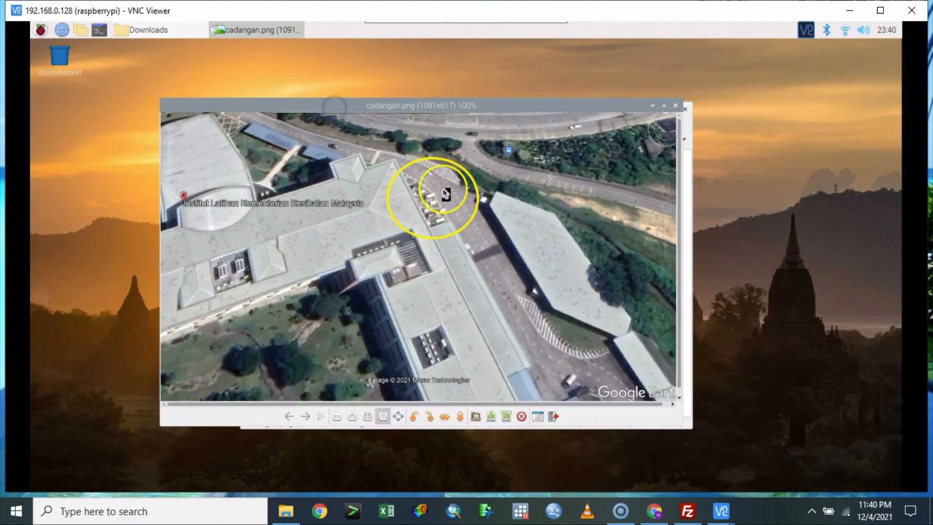
pyautogui.click(675, 106)
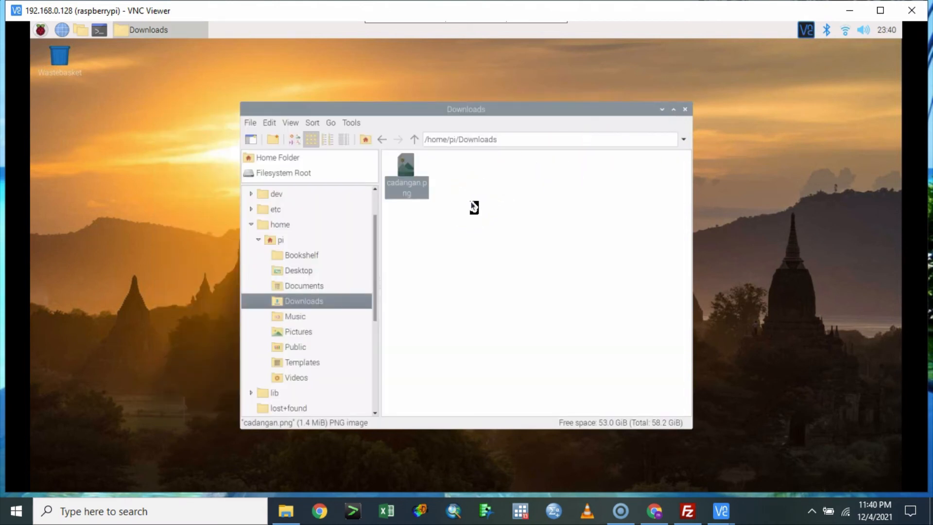
pyautogui.click(474, 201)
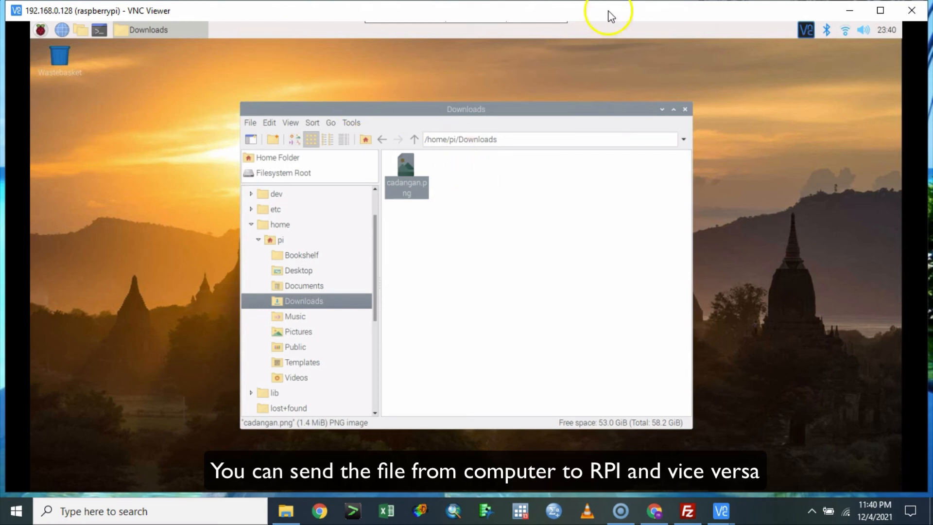
# End the remote session with the Pi and close VNC Viewer, returning to FileZilla.
pyautogui.moveTo(604, 16)
pyautogui.mouseDown()
pyautogui.moveTo(652, 51)
pyautogui.moveTo(566, 46)
pyautogui.mouseUp()
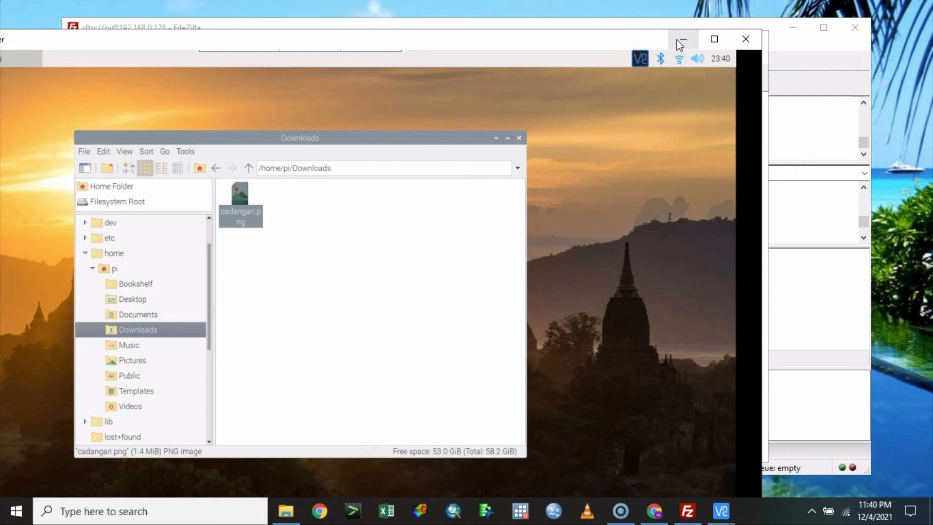
pyautogui.moveTo(646, 38); pyautogui.dragTo(608, 33)
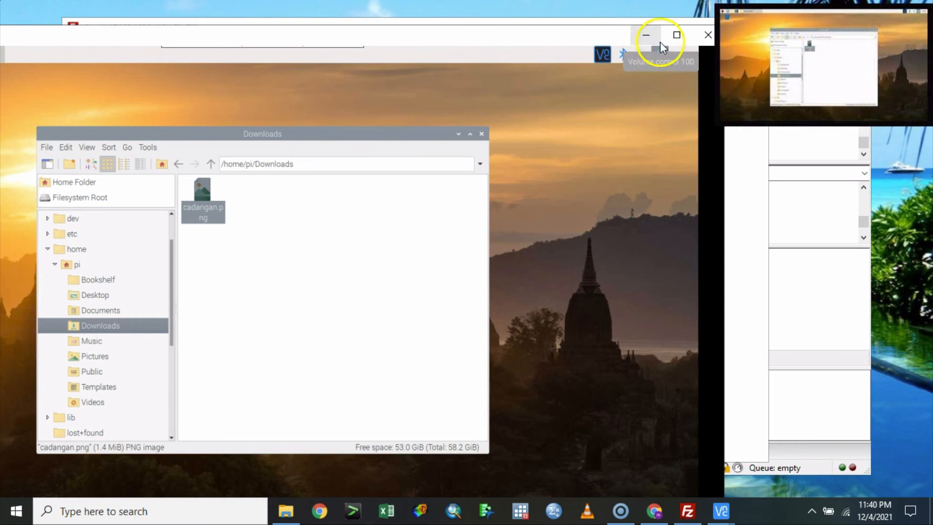
pyautogui.click(700, 42)
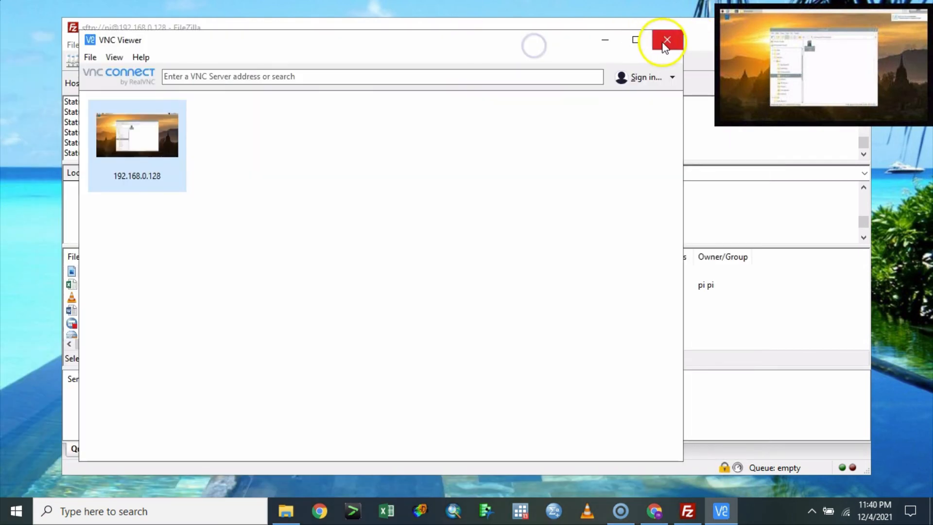
pyautogui.click(662, 40)
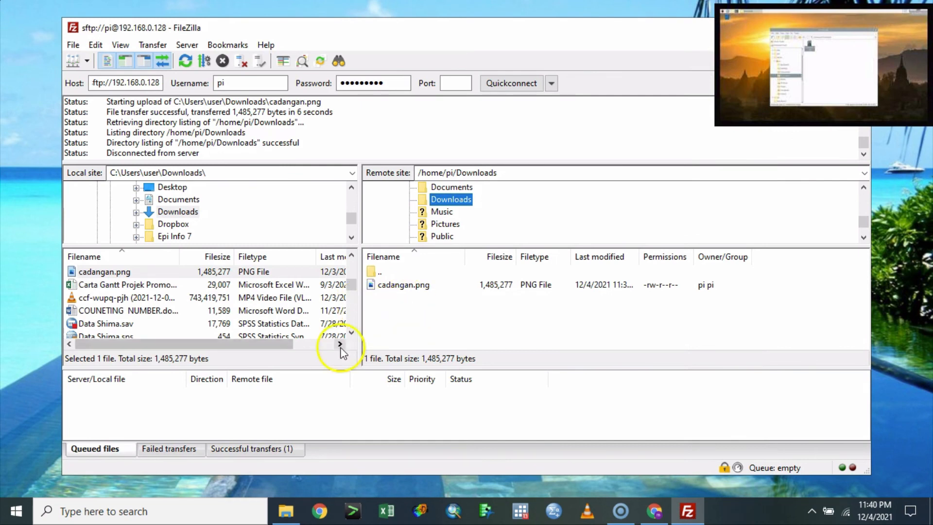